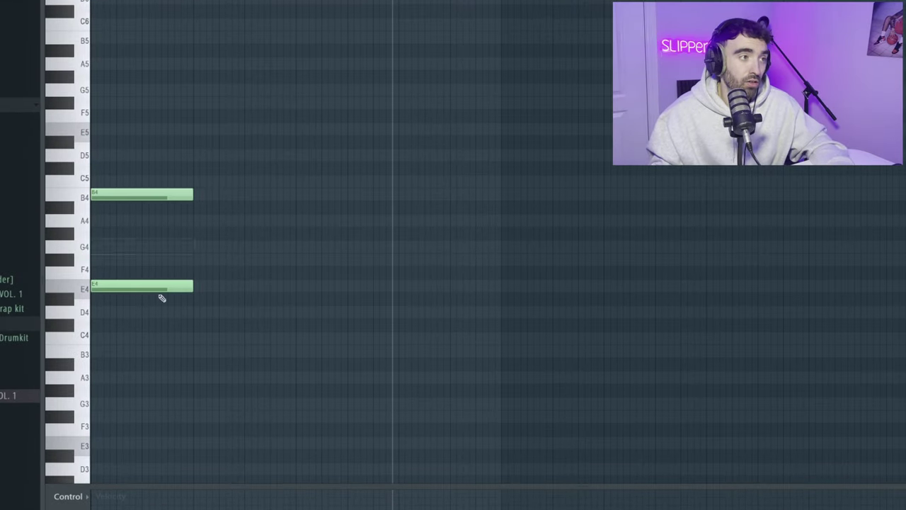
Step: Duplicate the two-note chord so it repeats right after itself
key(space)
key(ctrl+a)
key(ctrl+b)
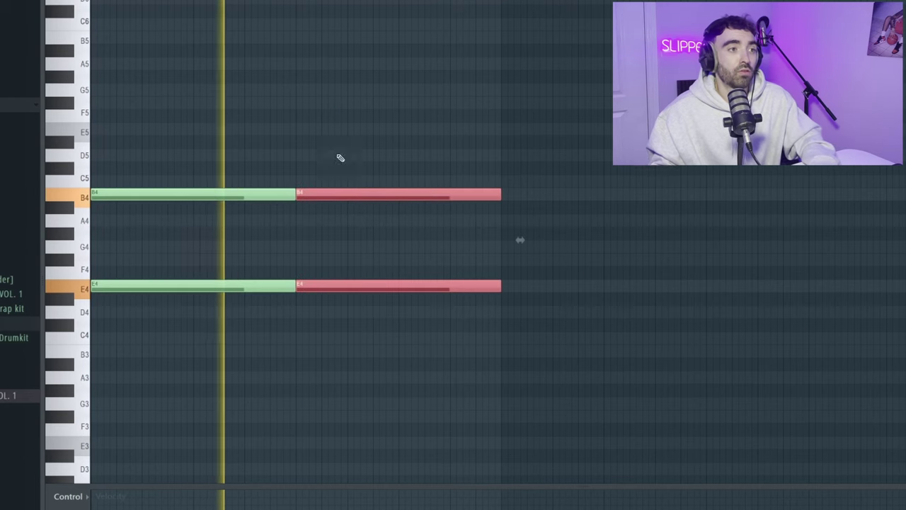
scroll(346, 146, up, 2)
click(366, 148)
key(ctrl+a)
click(458, 263)
Step: Drop both E4 notes an octave to E3 and raise both B4 notes to B5
drag(458, 262, 193, 289)
key(ctrl+Down)
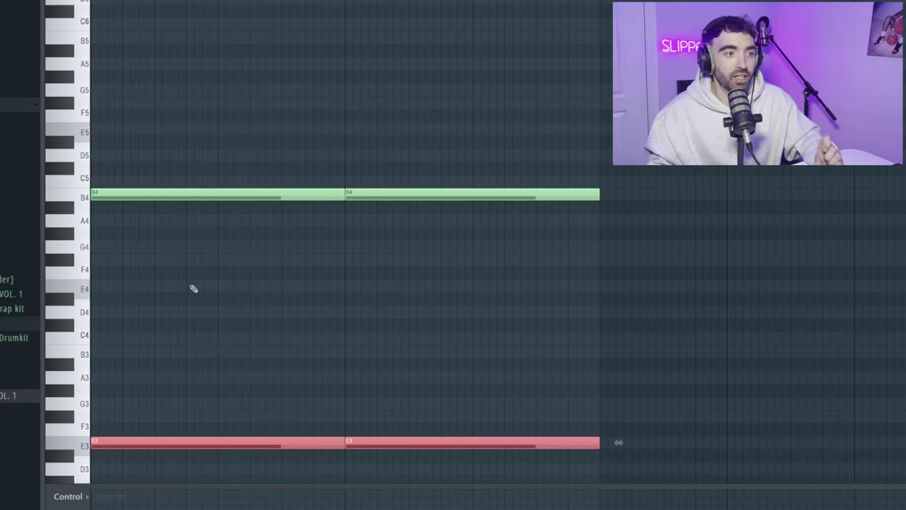
click(247, 297)
drag(602, 230, 164, 125)
key(ctrl+Up)
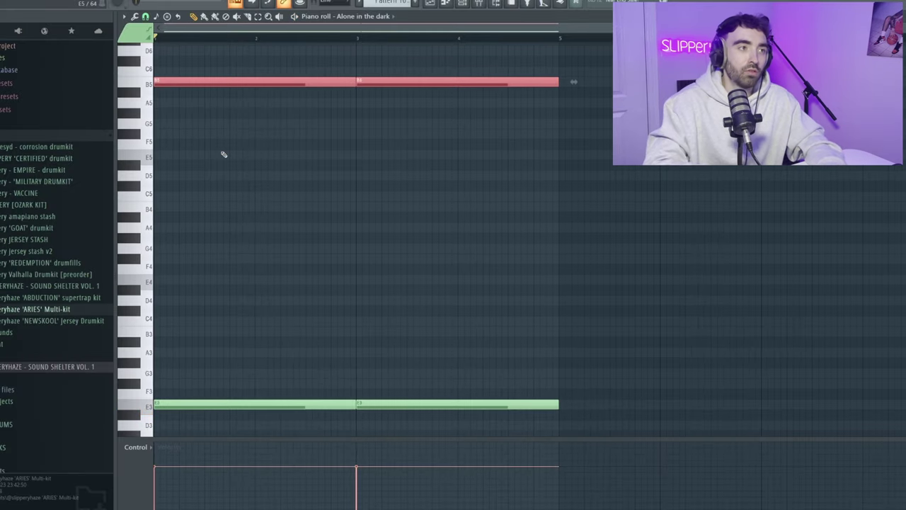
key(space)
click(342, 125)
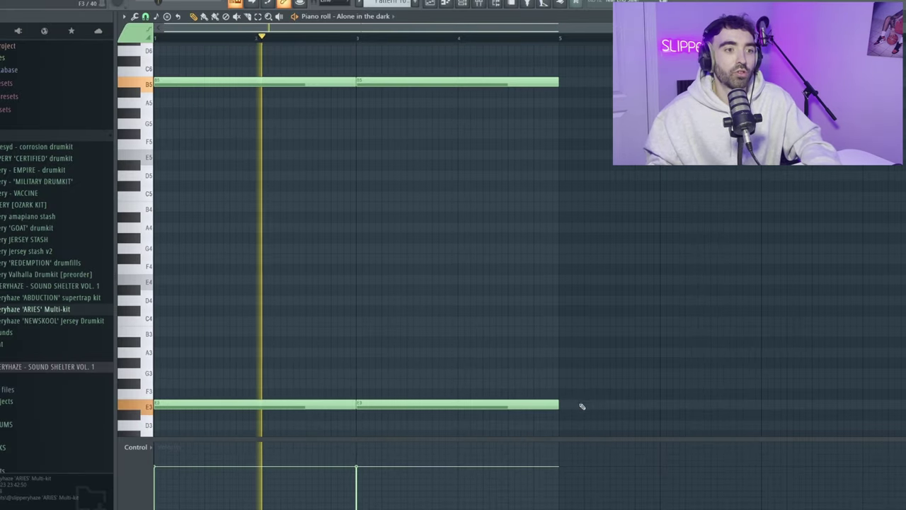
Step: Duplicate all four notes to the right and raise the last top note to C6
drag(587, 412, 213, 67)
key(ctrl+b)
scroll(370, 139, down, 2)
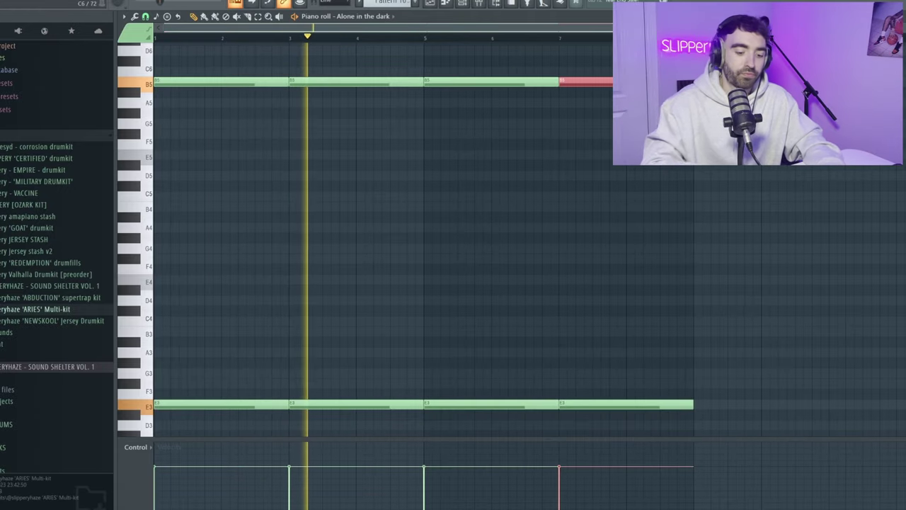
key(shift+Up)
click(603, 156)
scroll(610, 126, up, 1)
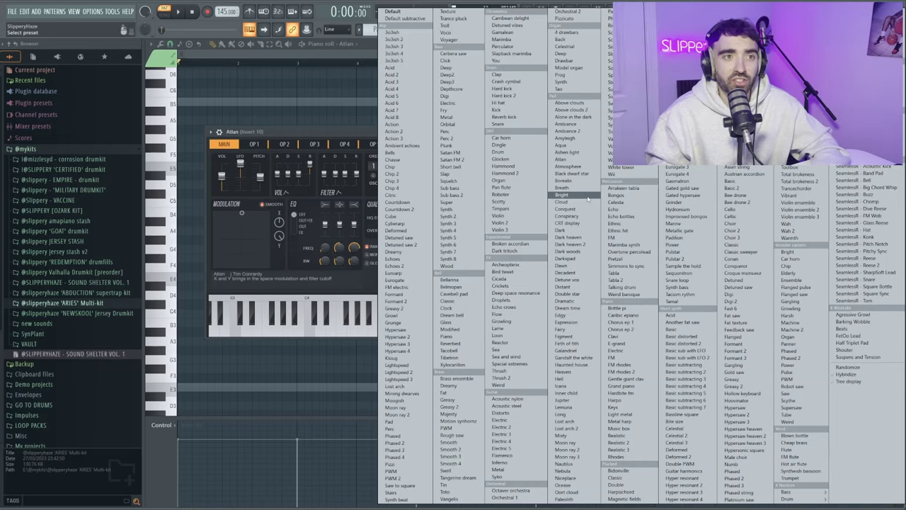
Step: Choose an Atlan Sytrus preset and duplicate its two notes twice to reach bar 7
click(572, 166)
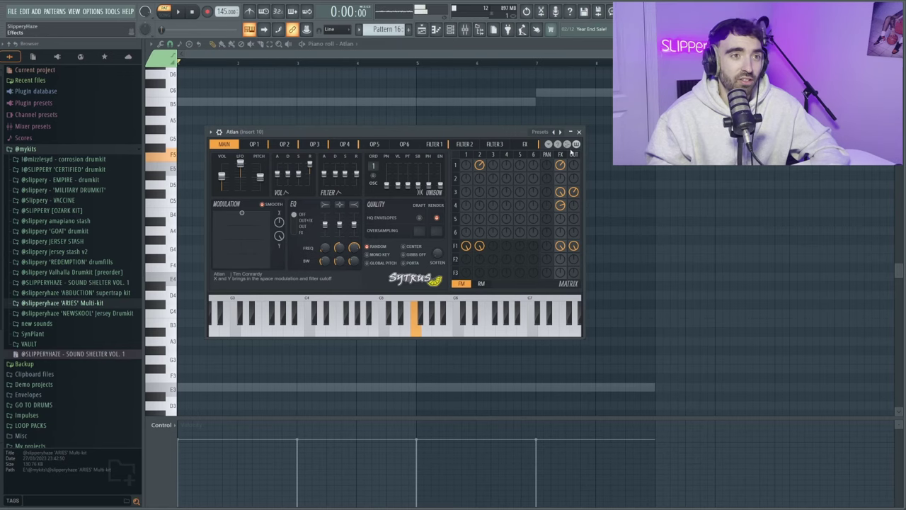
click(578, 132)
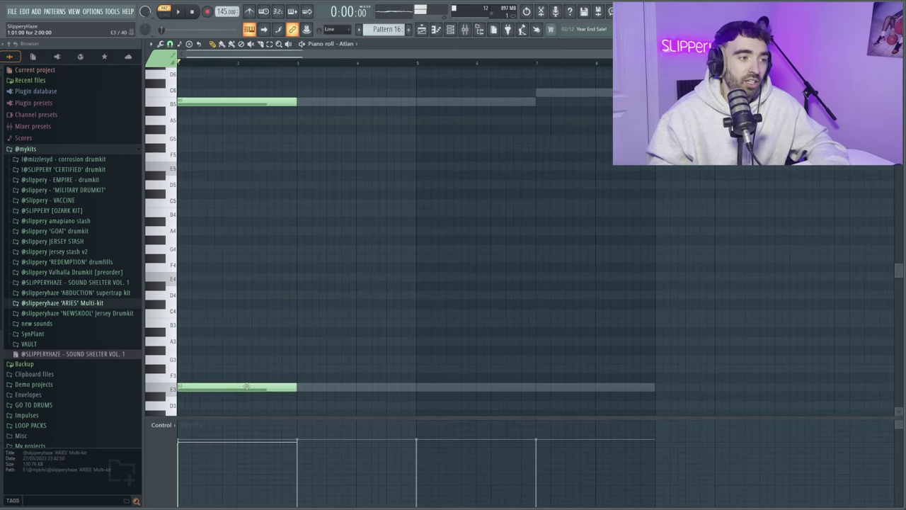
key(ctrl+a)
key(ctrl+b)
key(ctrl+b)
key(ctrl+d)
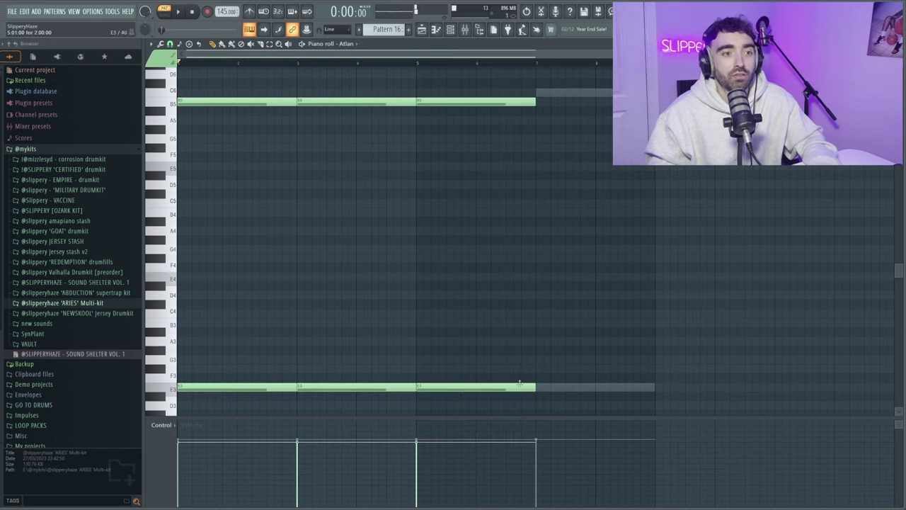
key(ctrl+b)
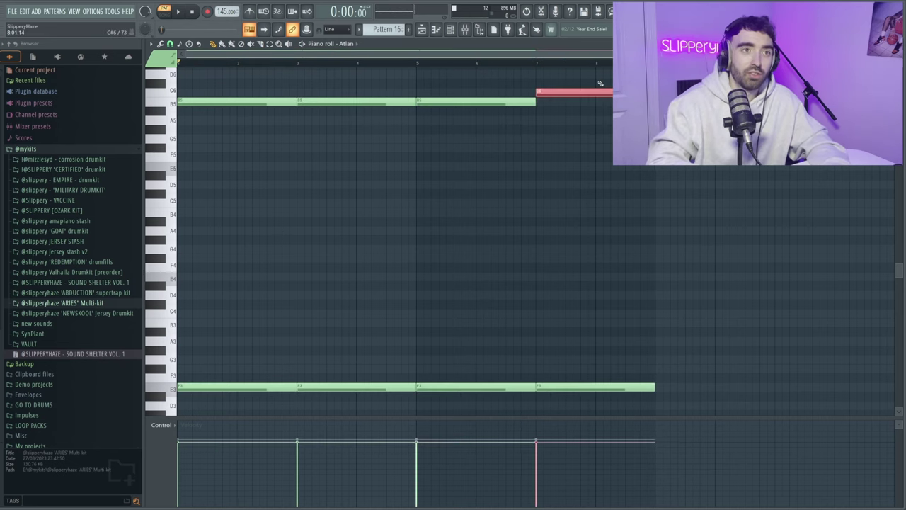
key(space)
key(ctrl+d)
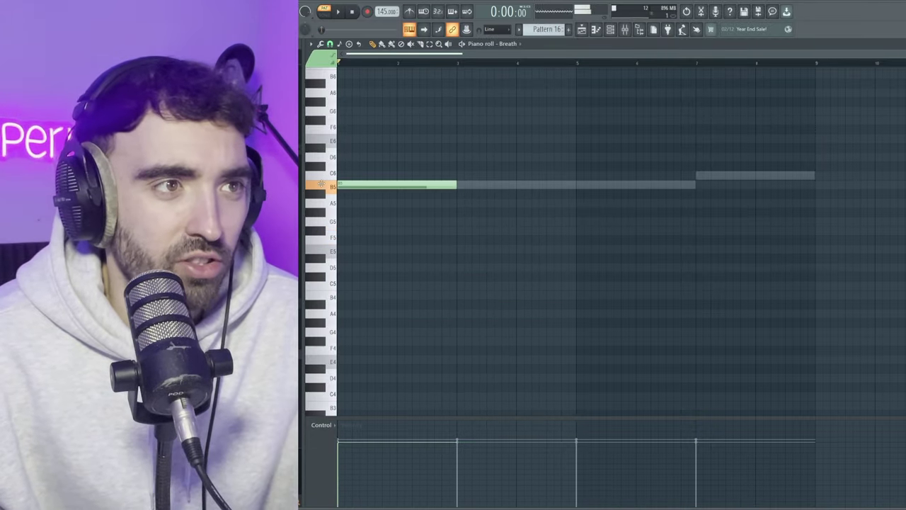
Step: Add a B5 note from bar 3 to bar 5 in the Breath piano roll
click(561, 184)
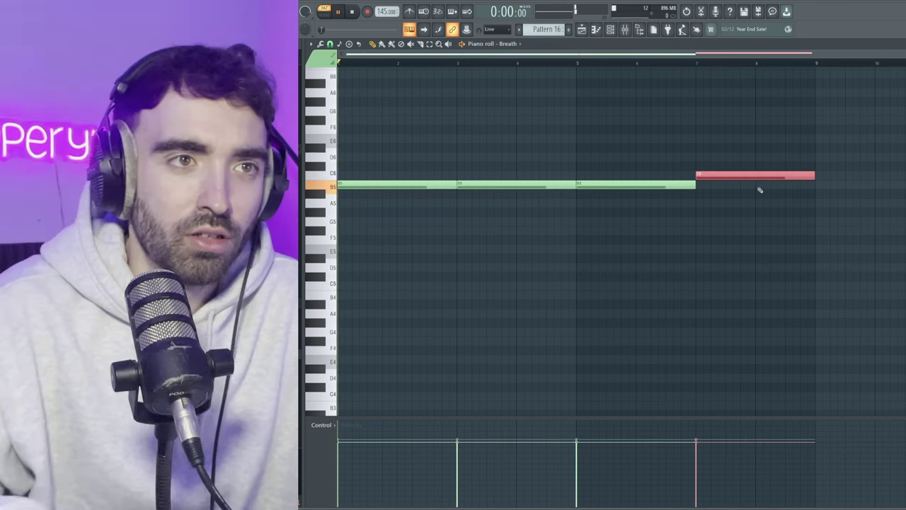
scroll(602, 212, down, 2)
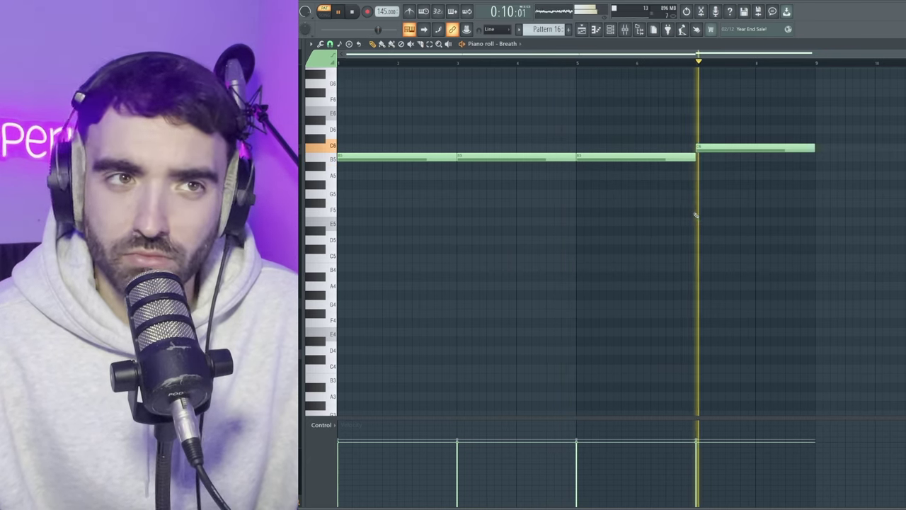
scroll(641, 152, up, 2)
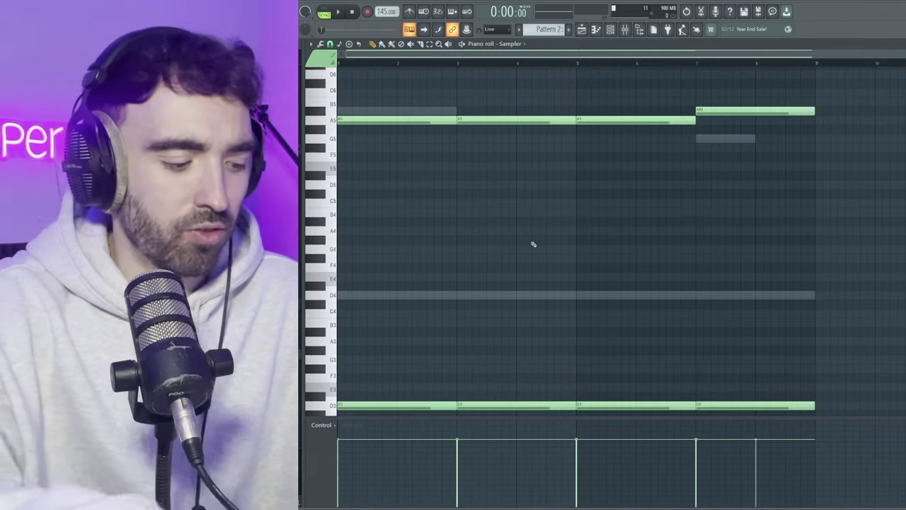
Step: Flip the Sampler melody horizontally with Score flipper so A#5 opens the phrase
key(alt+y)
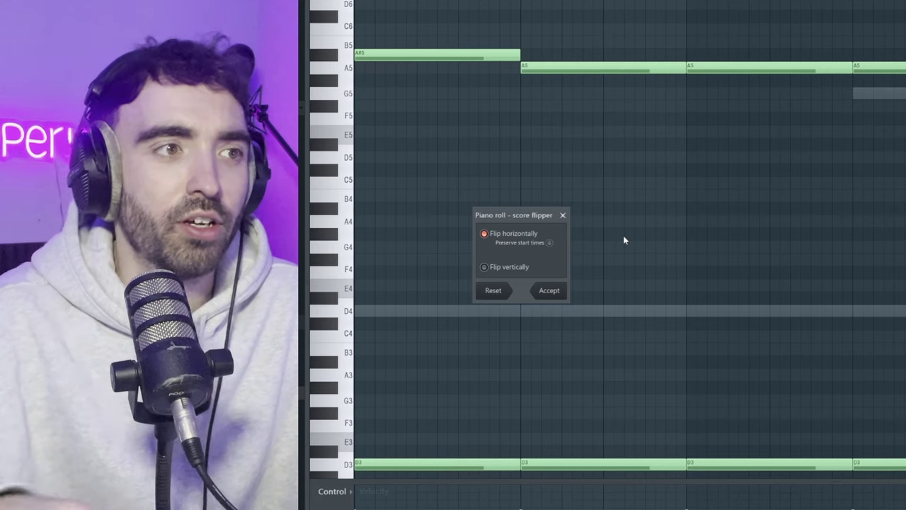
click(550, 291)
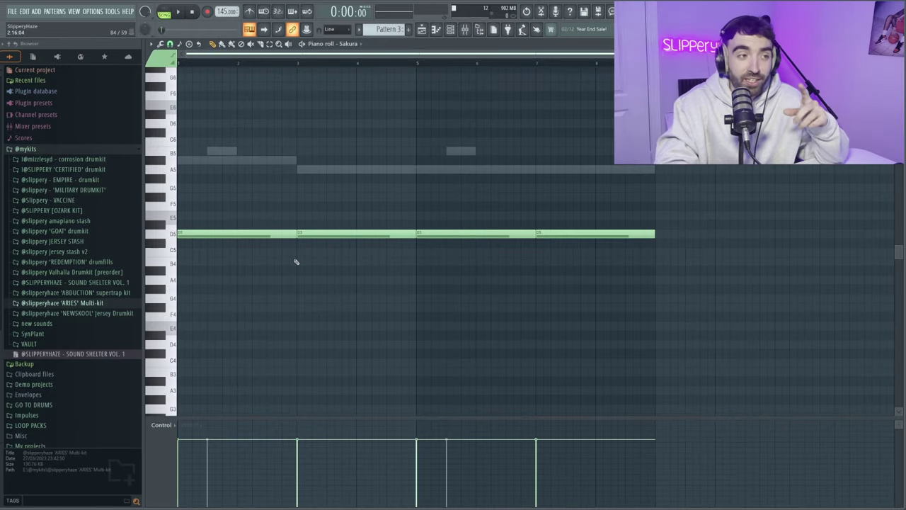
Step: Drop the Sakura notes three octaves to D2 and move the Morphine window aside
key(ctrl+Down)
key(ctrl+Down)
key(ctrl+Down)
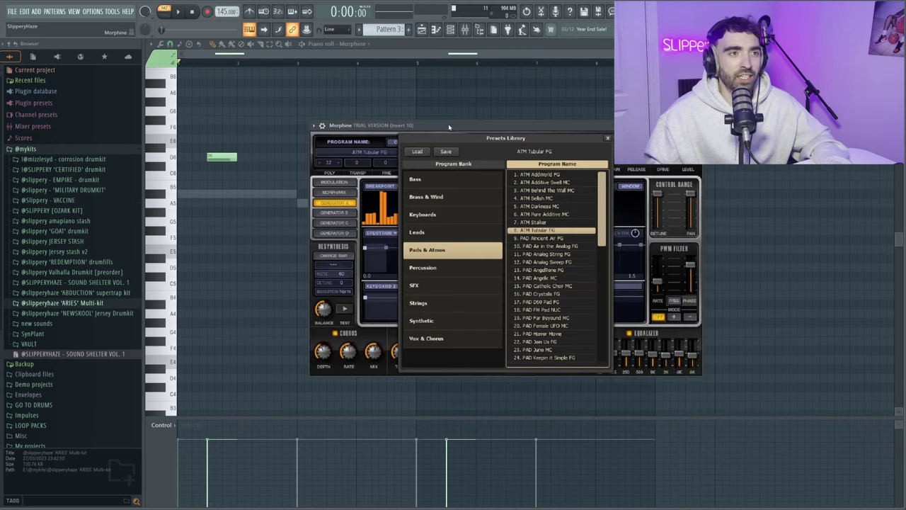
drag(450, 128, 417, 103)
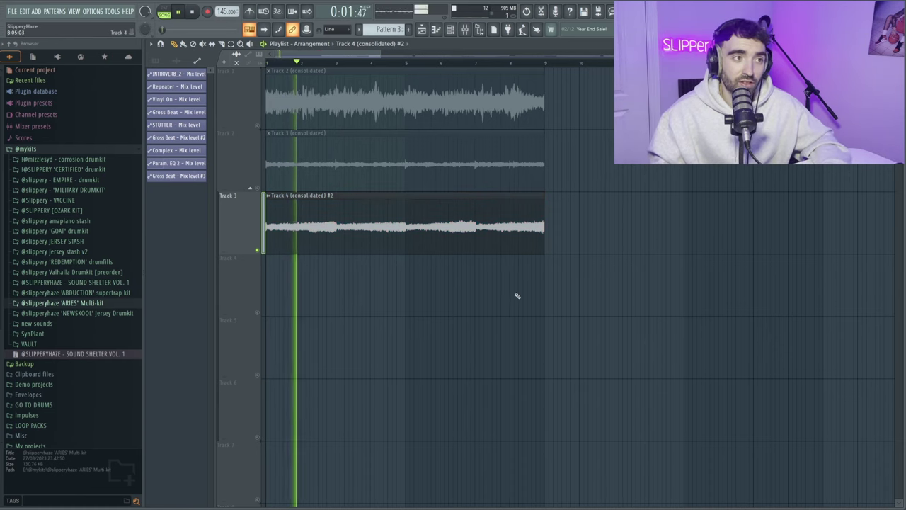
Step: Unmute Track 2 and play the arrangement through
click(259, 188)
key(space)
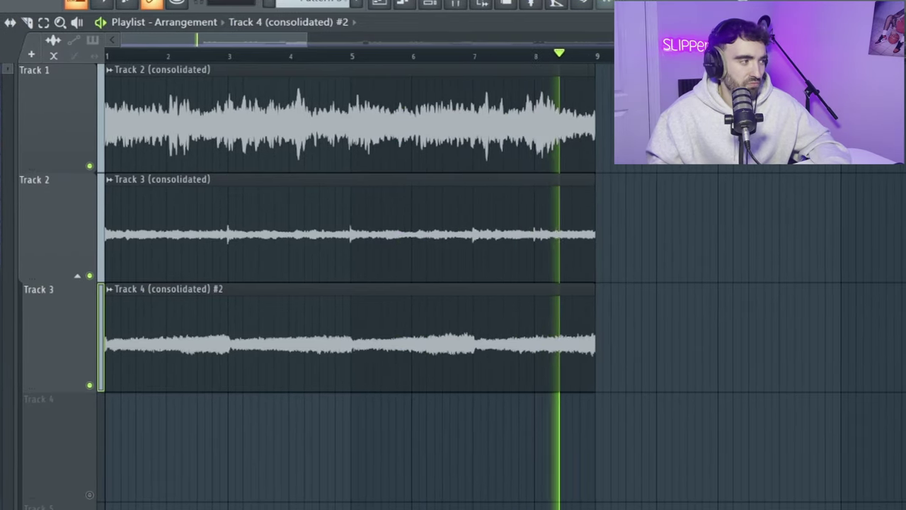
key(space)
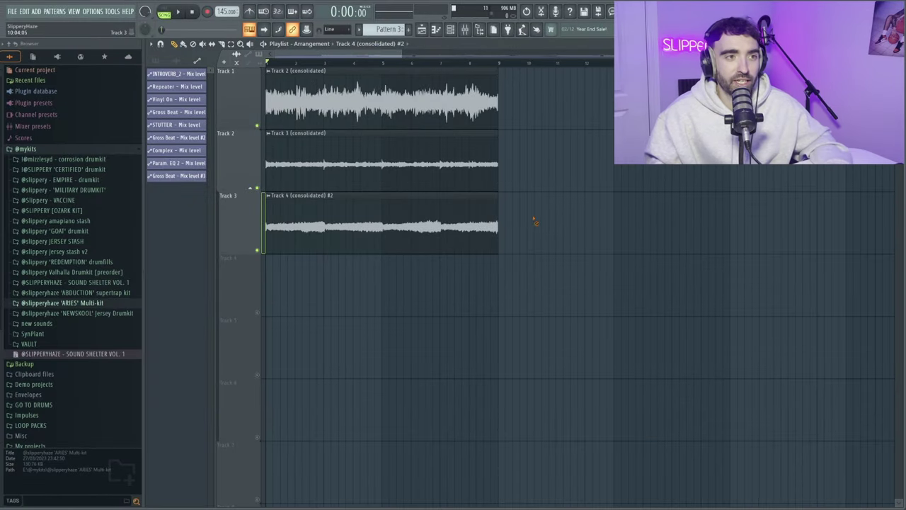
Step: Duplicate all three consolidated clips after bar 9, extending the loop to bar 17
key(ctrl+a)
key(ctrl+b)
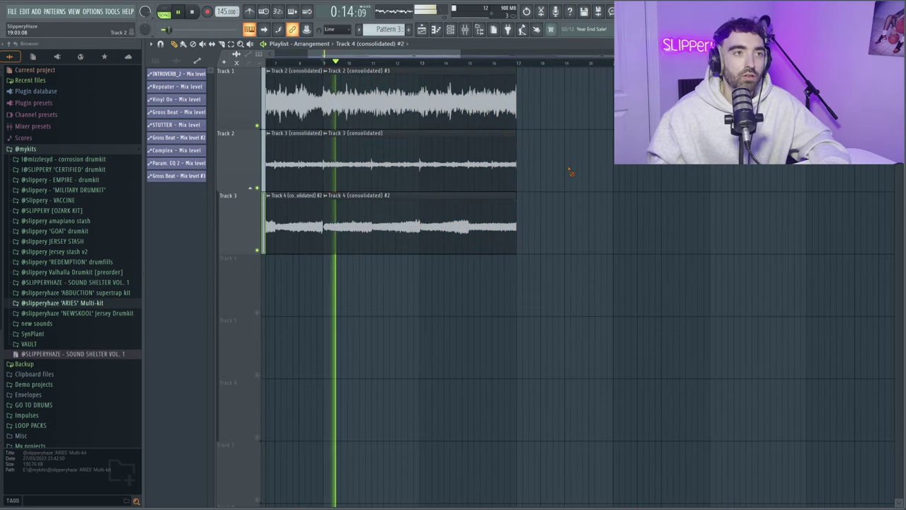
scroll(493, 297, up, 2)
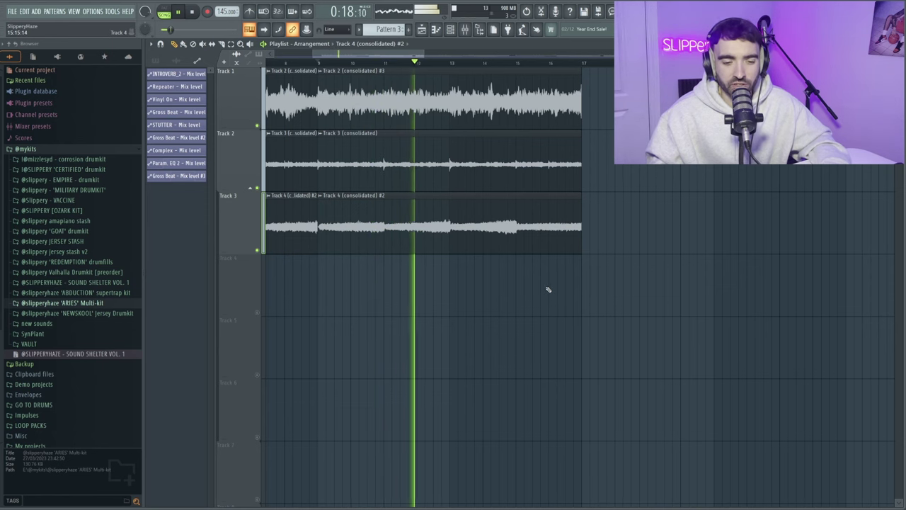
scroll(548, 291, down, 2)
scroll(564, 288, down, 1)
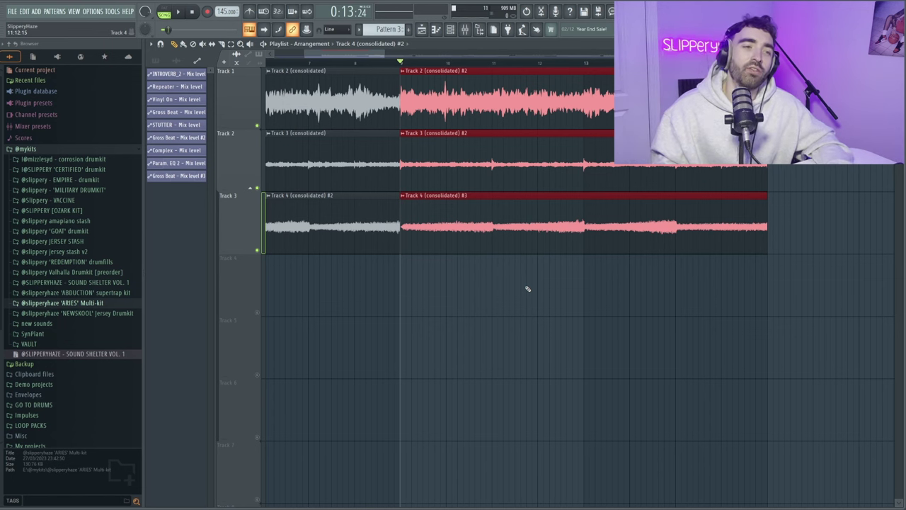
key(space)
click(572, 308)
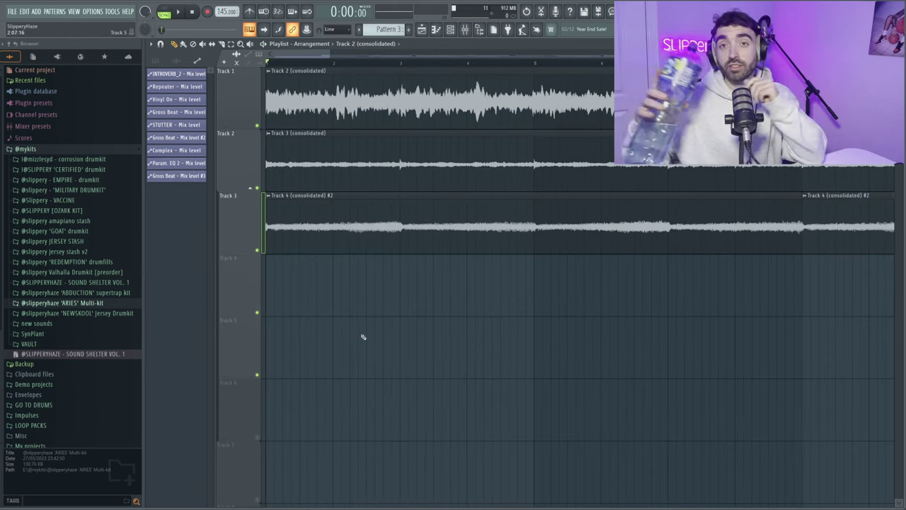
Step: Expand the corrosion drumkit folder in the Browser
click(62, 160)
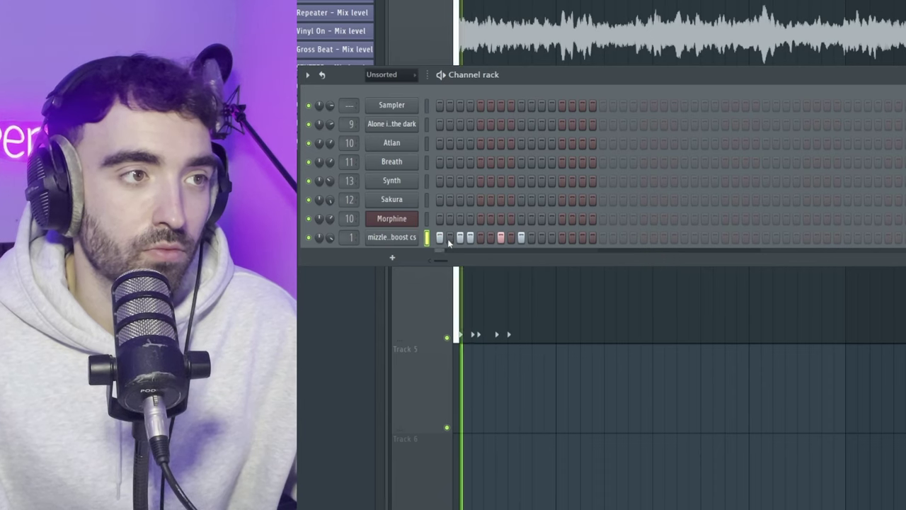
Step: Show the hi-hat velocity graph and lower one hit's velocity
right_click(448, 241)
click(453, 249)
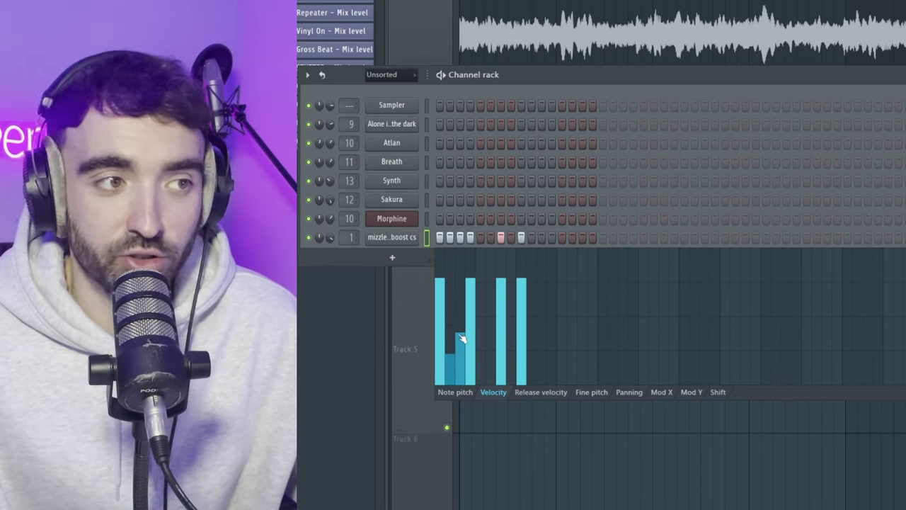
key(space)
drag(496, 350, 495, 369)
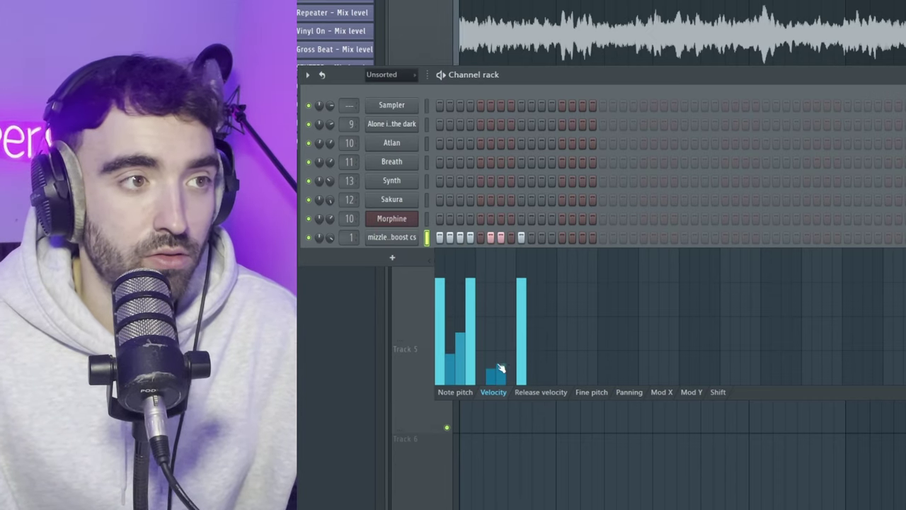
Step: Rearrange the hi-hat steps, adding new hits and making one new hit quieter
click(521, 237)
click(552, 237)
click(542, 237)
click(582, 237)
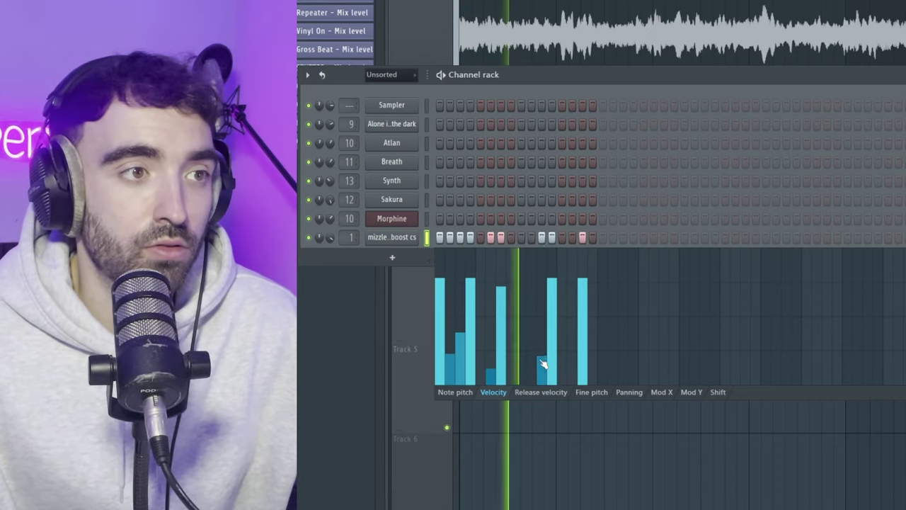
click(531, 237)
click(531, 342)
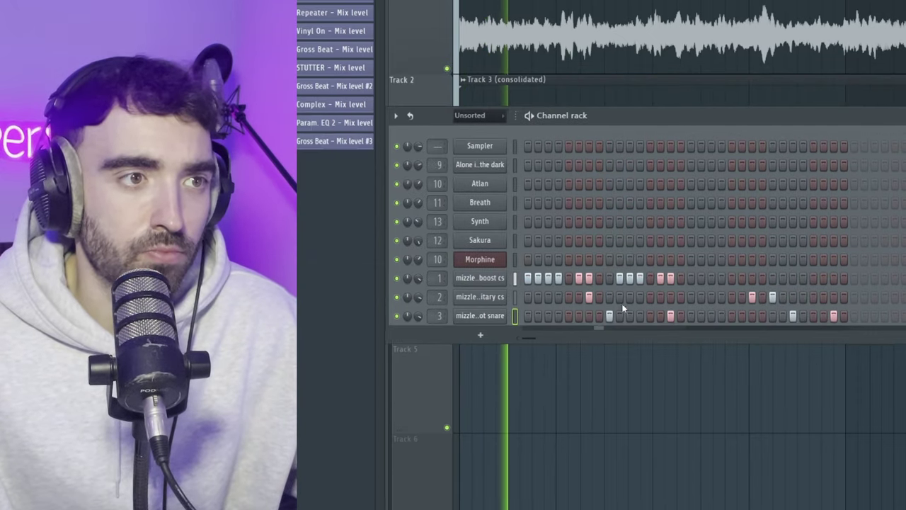
click(581, 279)
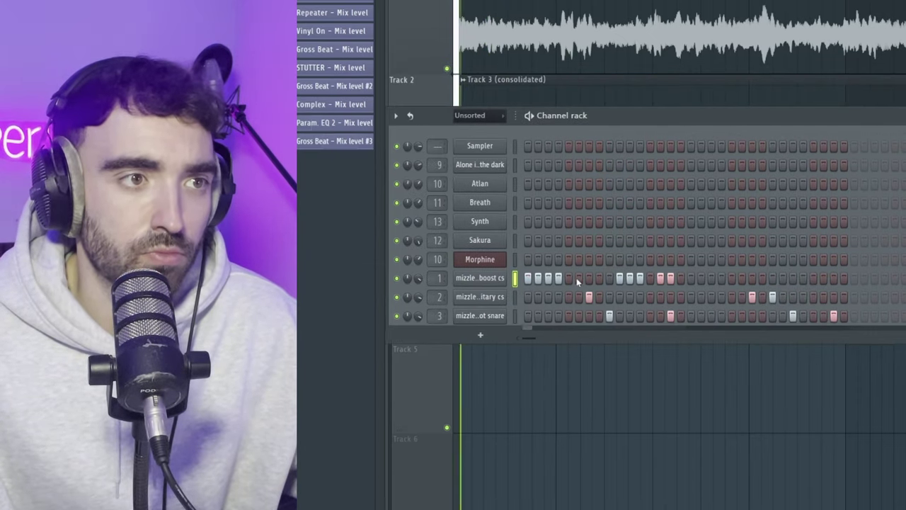
click(579, 278)
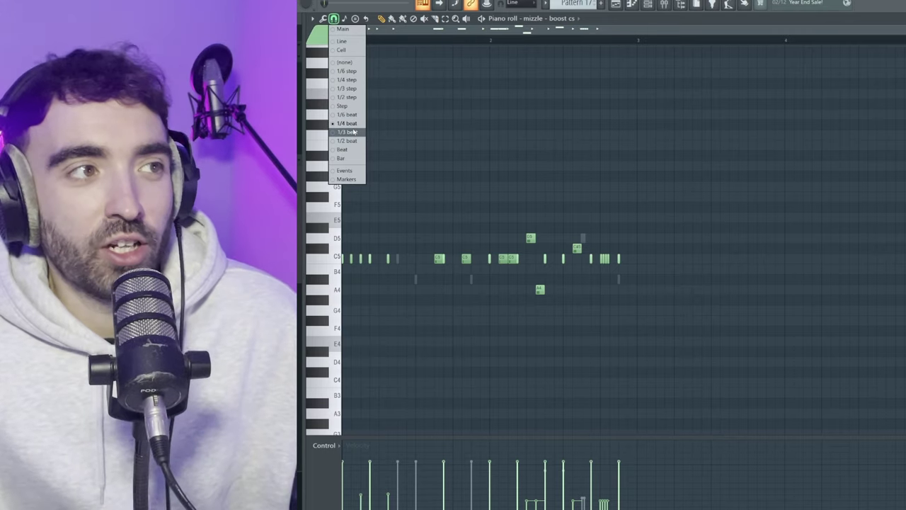
Step: Set snap to 1/3 beat and select the C5, D5 and A4 notes of the phrase
click(354, 131)
scroll(452, 263, up, 2)
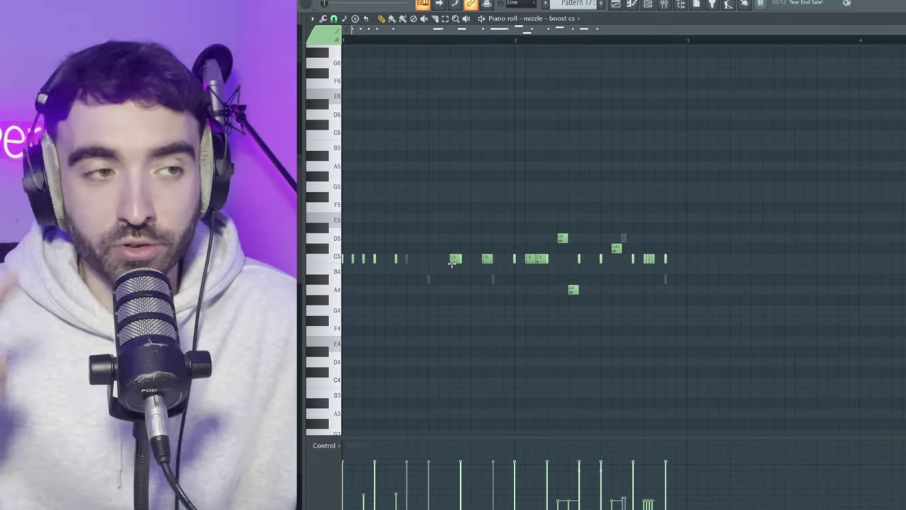
click(451, 258)
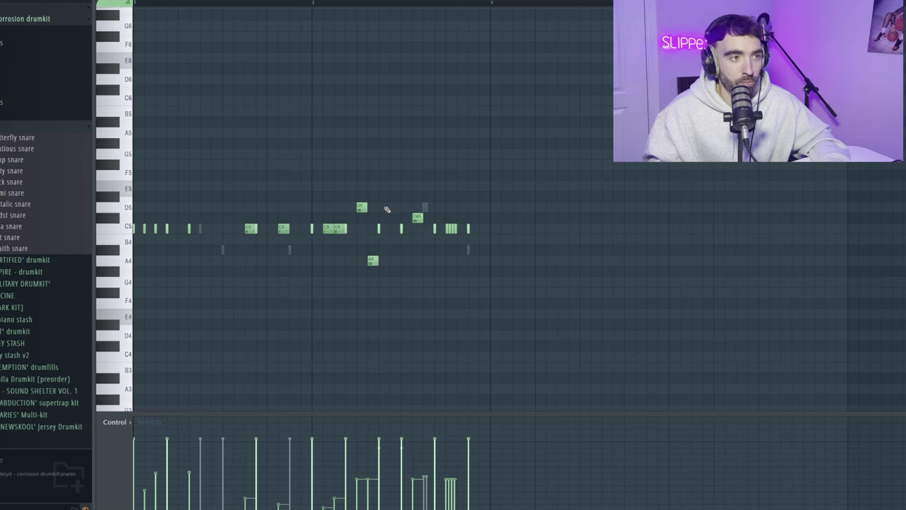
click(362, 206)
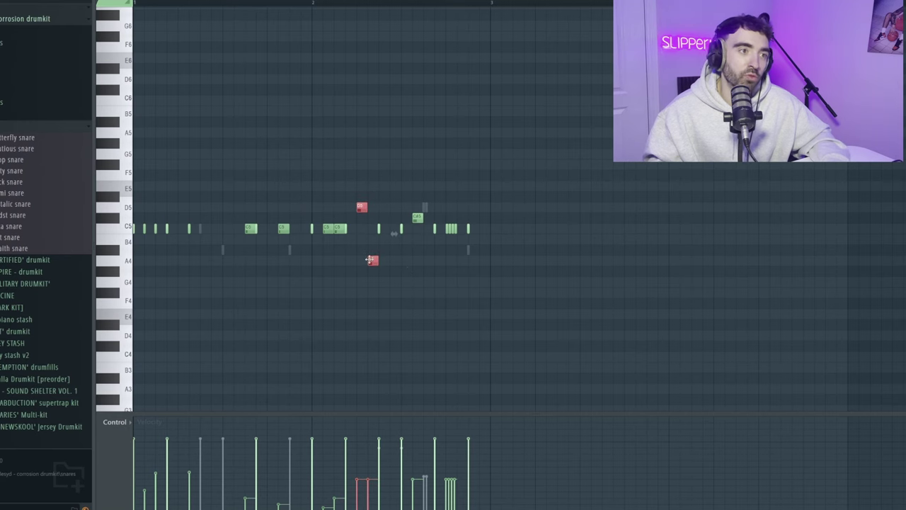
scroll(461, 239, down, 3)
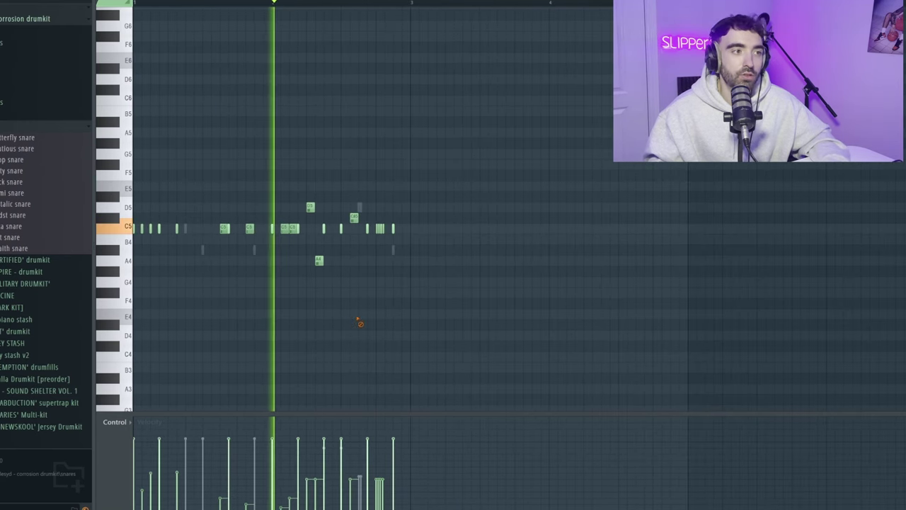
Step: Repeat the whole boost cs counter-snare phrase three more times along the pattern
key(space)
key(ctrl+a)
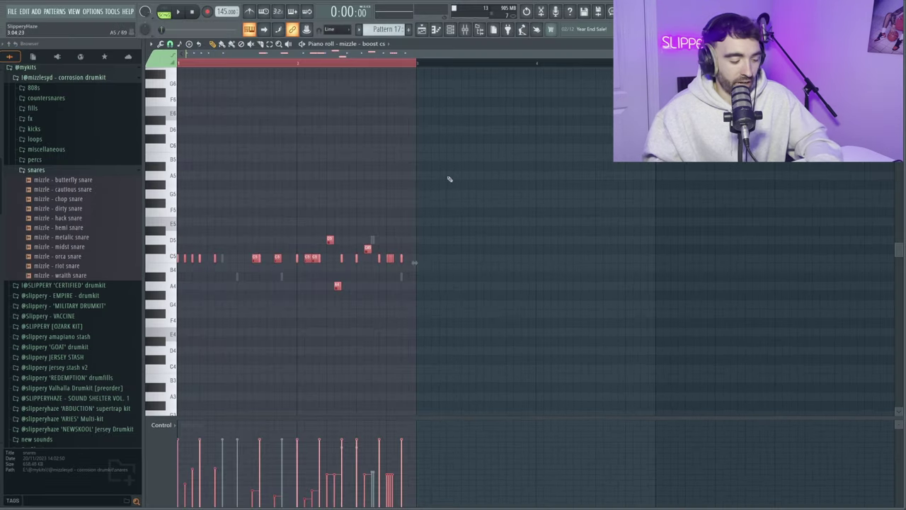
key(ctrl+b)
key(ctrl+b)
key(ctrl+b)
scroll(447, 171, down, 2)
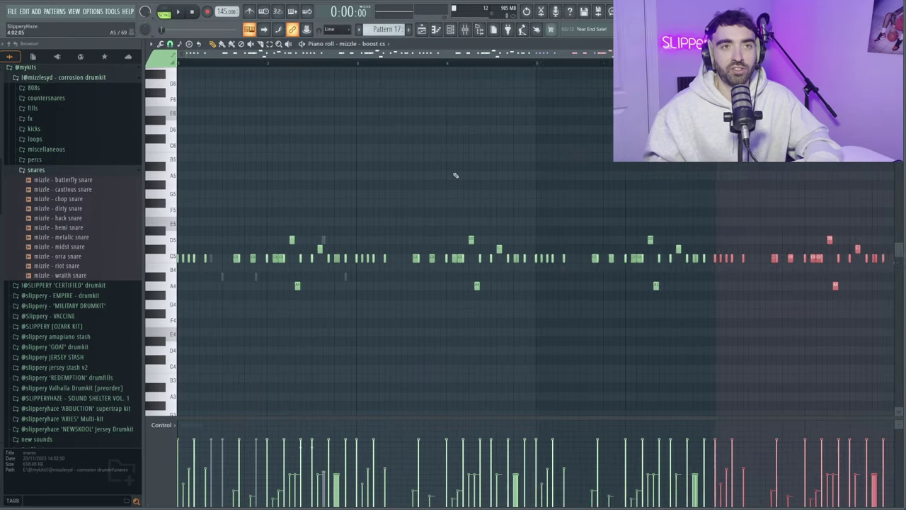
Step: Open the military cs notes, play the pattern back and select a counter-snare note
double_click(286, 252)
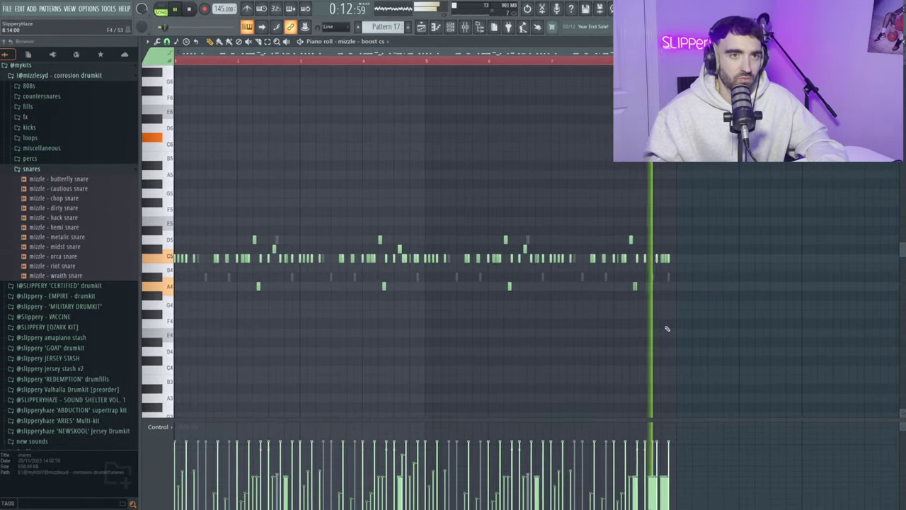
key(space)
scroll(692, 302, up, 3)
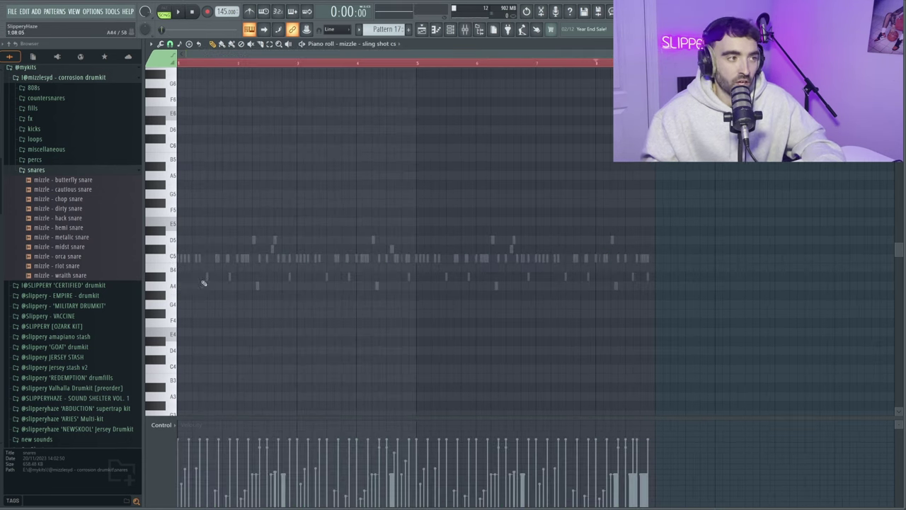
scroll(204, 283, up, 3)
click(332, 257)
key(space)
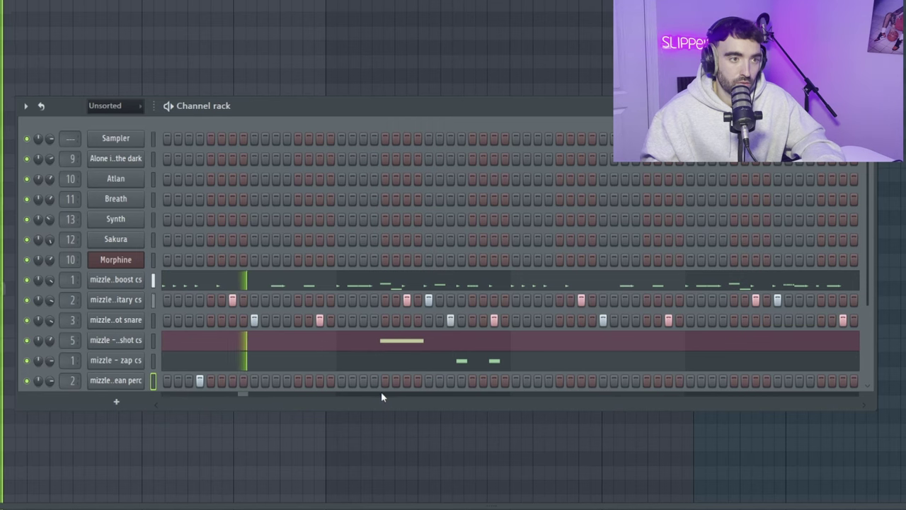
Step: Add two clean perc hits, then audition the mix with Track 4 briefly muted and unmuted
click(373, 380)
click(408, 380)
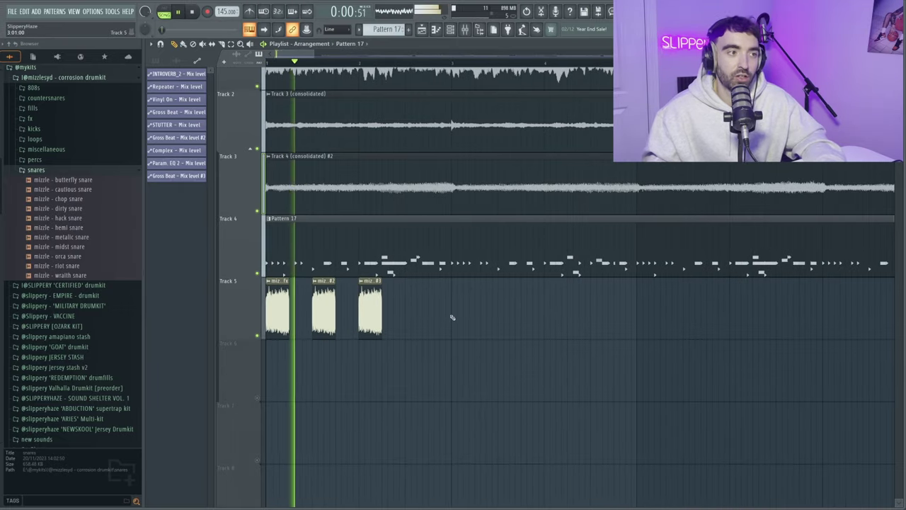
click(257, 273)
key(space)
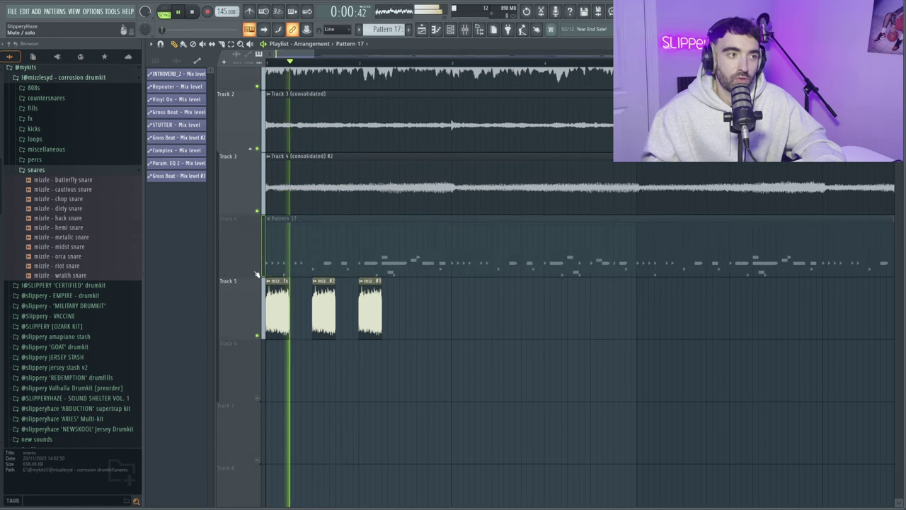
click(257, 273)
Step: Duplicate the three Track 5 snare fx clips further along and play the arrangement
drag(471, 330, 271, 334)
scroll(271, 334, down, 3)
key(ctrl+b)
key(ctrl+d)
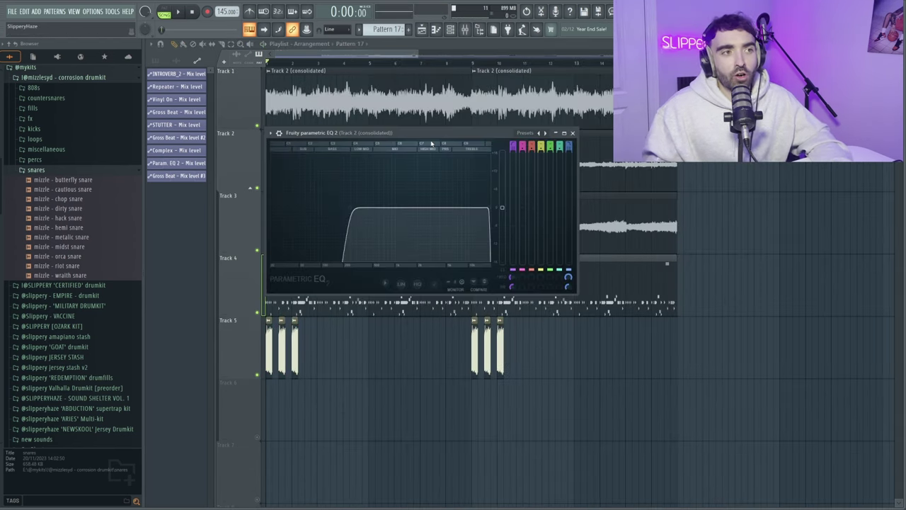
key(space)
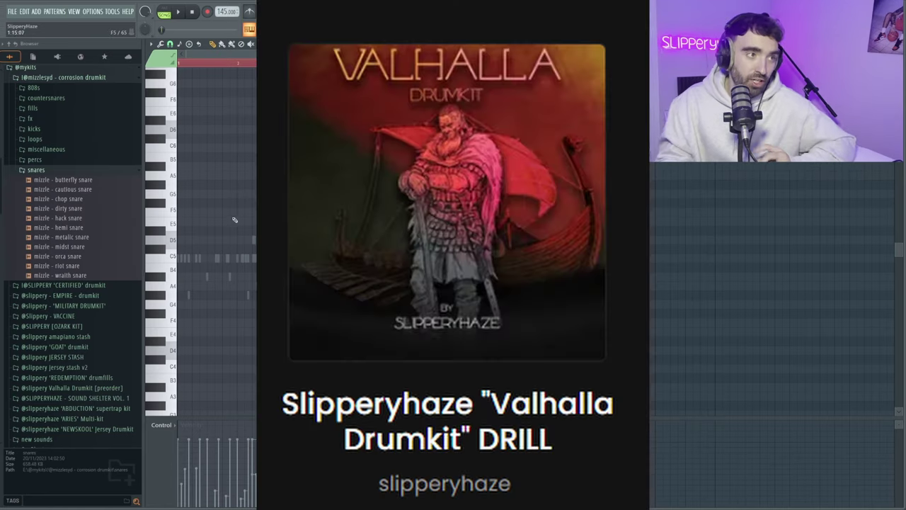
Step: Draw long D5 808 notes at bars 1, 3, 5 and 7, plus a short D5 before bar 5
click(154, 247)
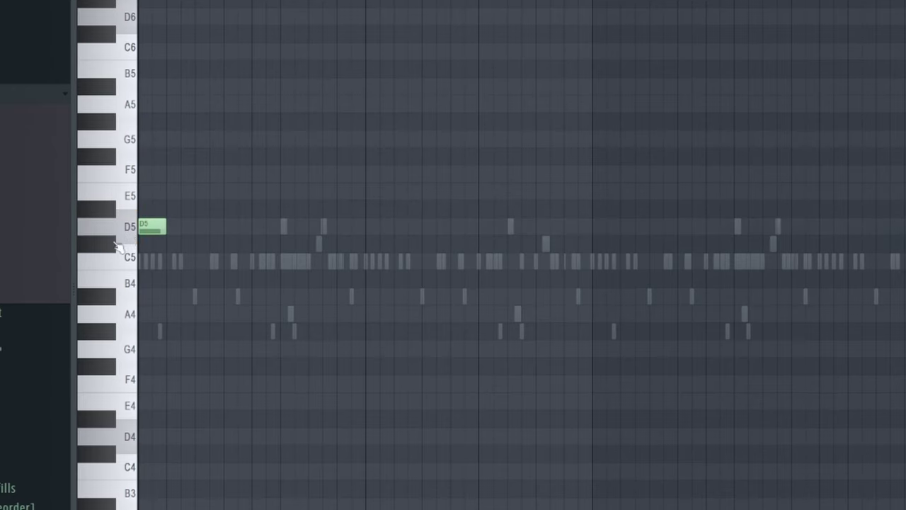
key(space)
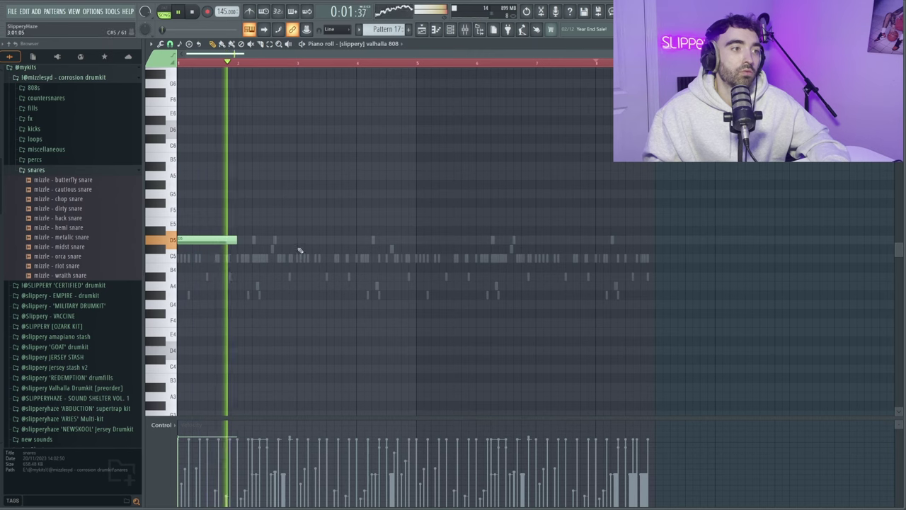
click(297, 243)
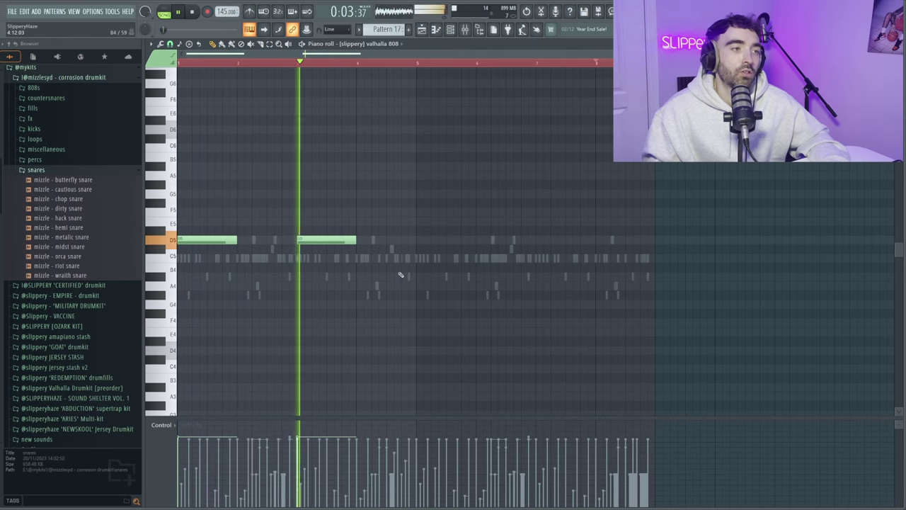
click(418, 240)
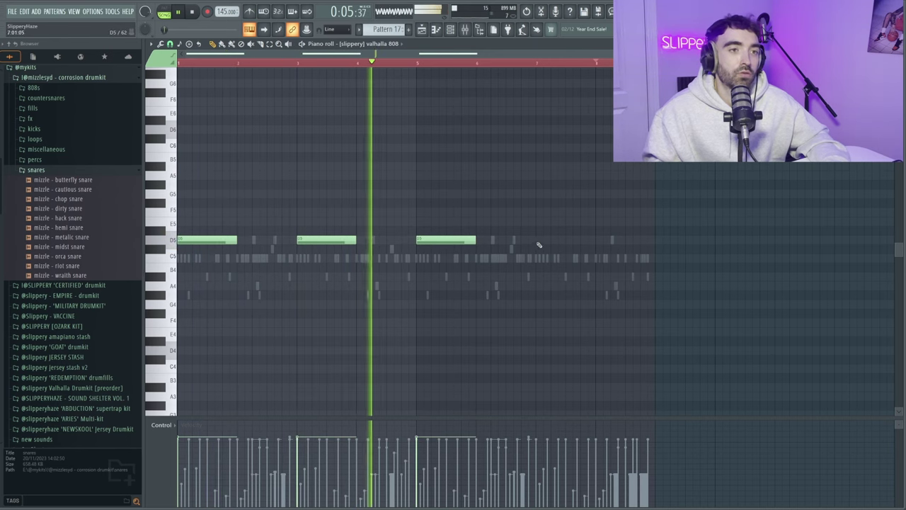
click(538, 241)
scroll(548, 272, down, 1)
scroll(524, 277, up, 2)
ctrl+scroll(417, 263, up, 1)
click(376, 243)
Step: Move the last 808 note down to A4, one step earlier, then deselect it
click(386, 241)
drag(602, 240, 606, 268)
key(shift+Down)
key(shift+Down)
key(shift+Left)
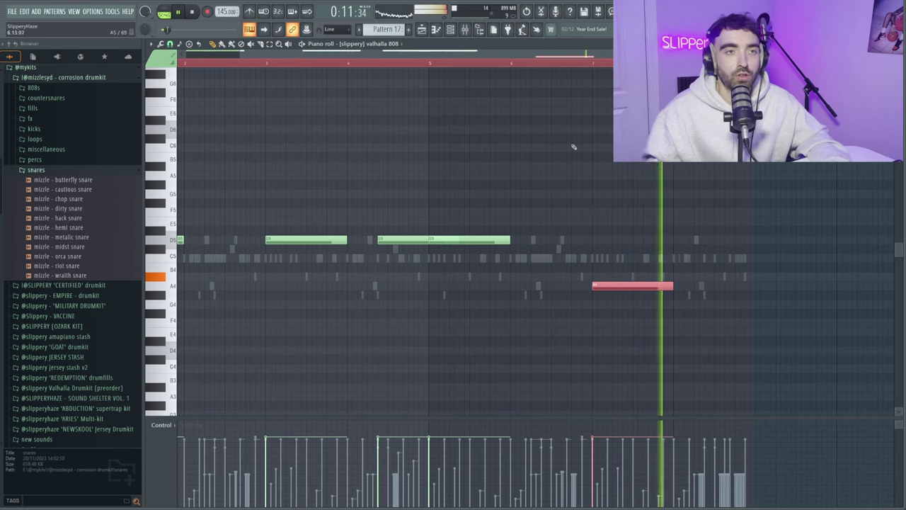
ctrl+scroll(391, 269, down, 2)
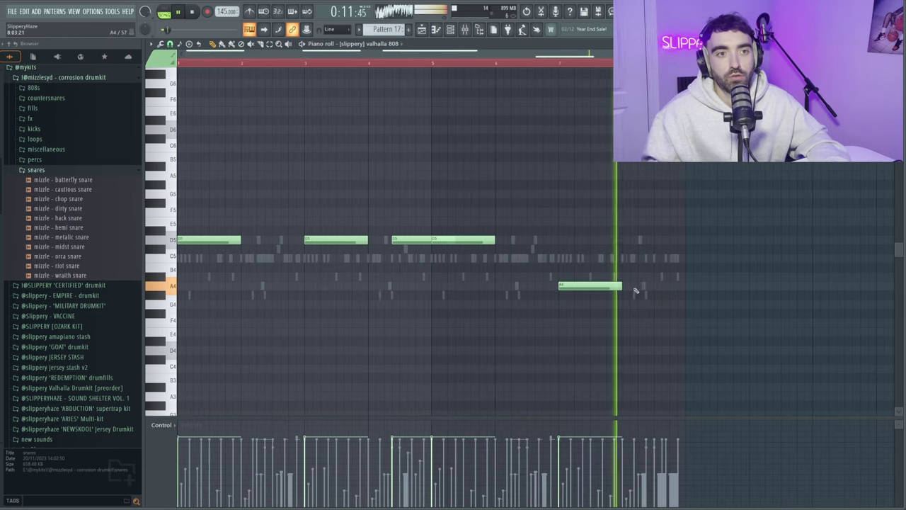
key(ctrl+d)
ctrl+scroll(363, 255, up, 2)
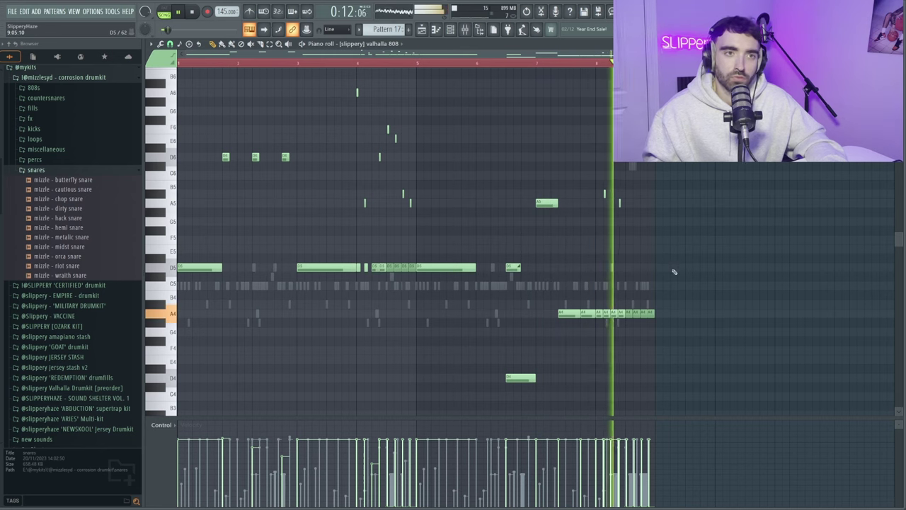
Step: Play the slips kick pattern from the start against the 808, then return to the Playlist
key(space)
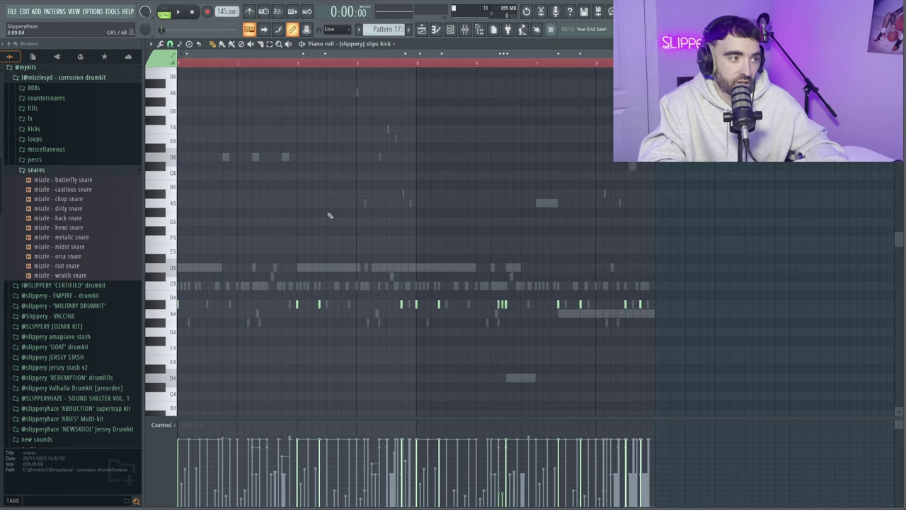
key(space)
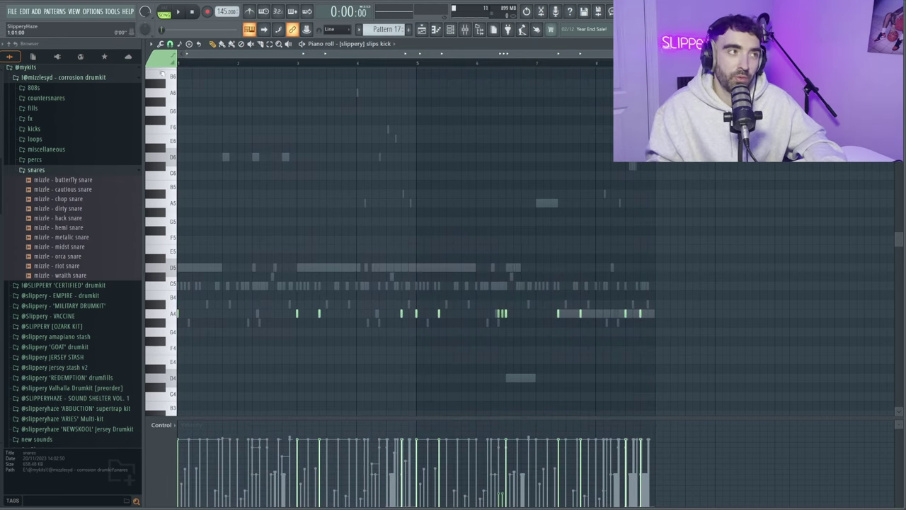
key(space)
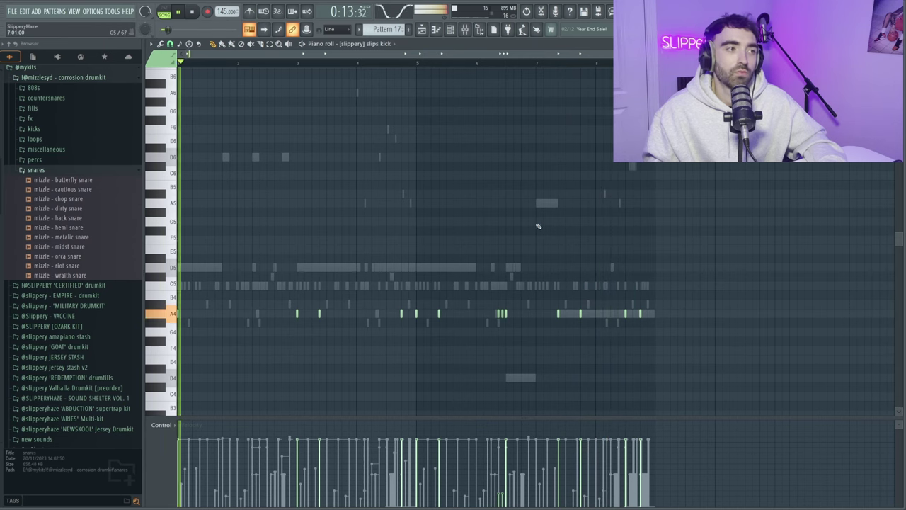
key(space)
key(F5)
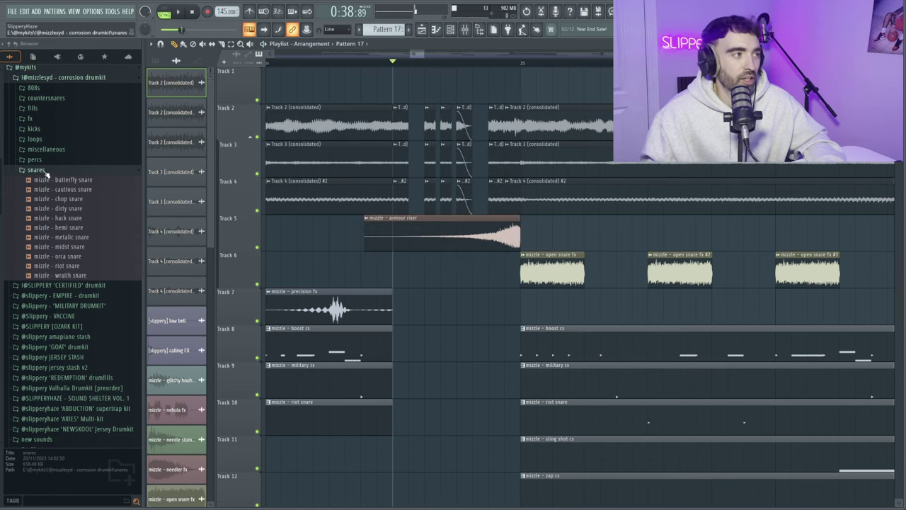
Step: Browse the fx samples to the risers subfolder, then open the fills folder
click(37, 170)
click(61, 194)
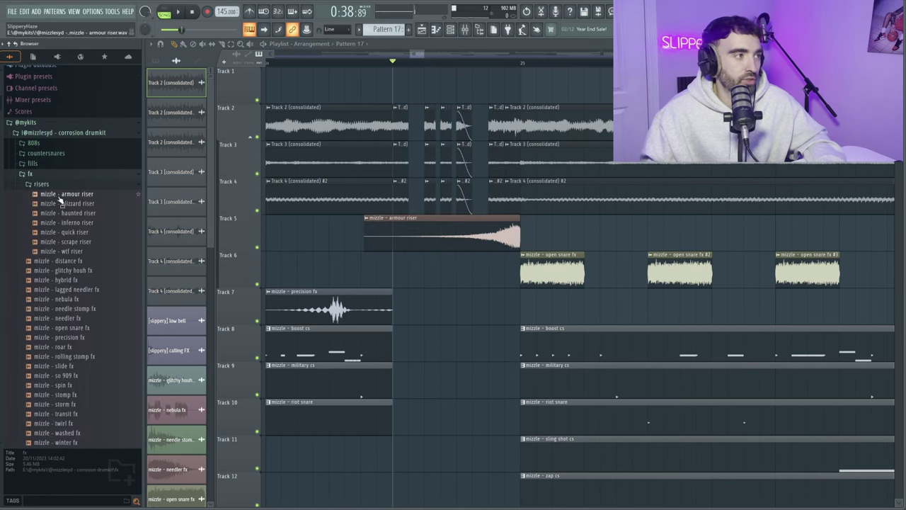
click(32, 162)
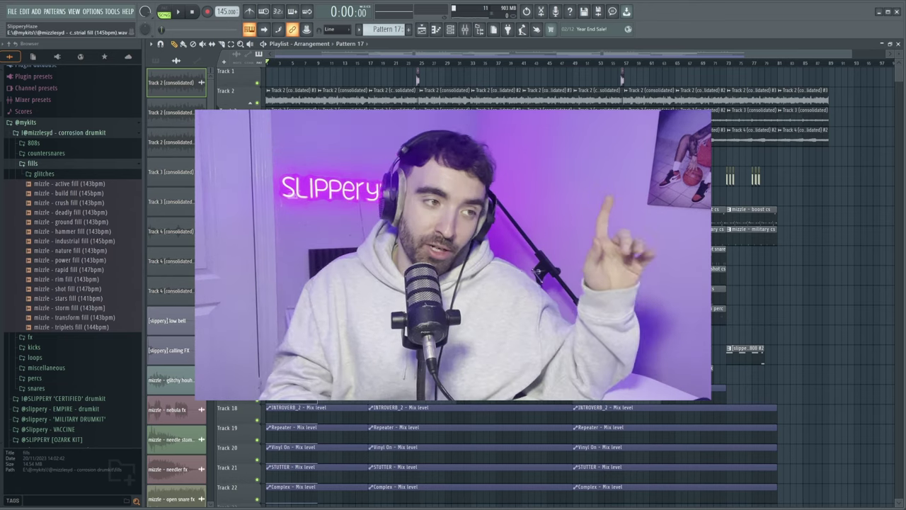
key(space)
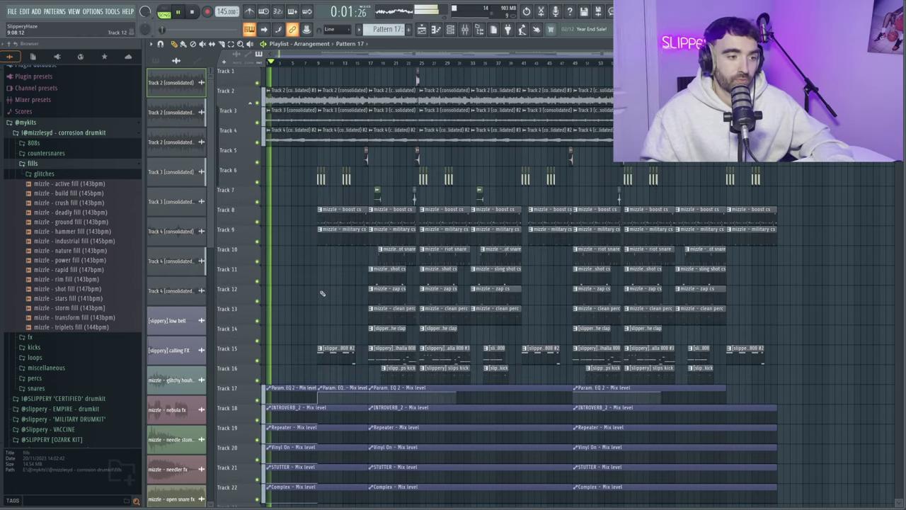
scroll(322, 293, down, 2)
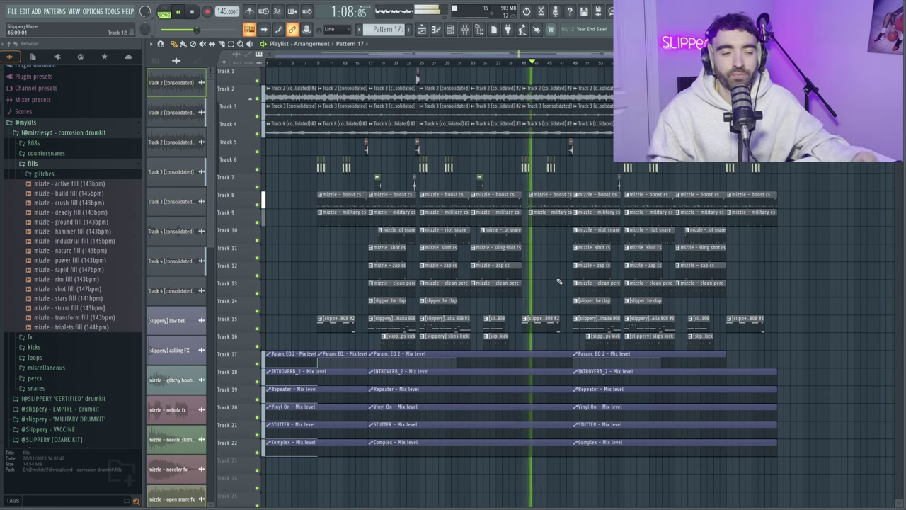
key(space)
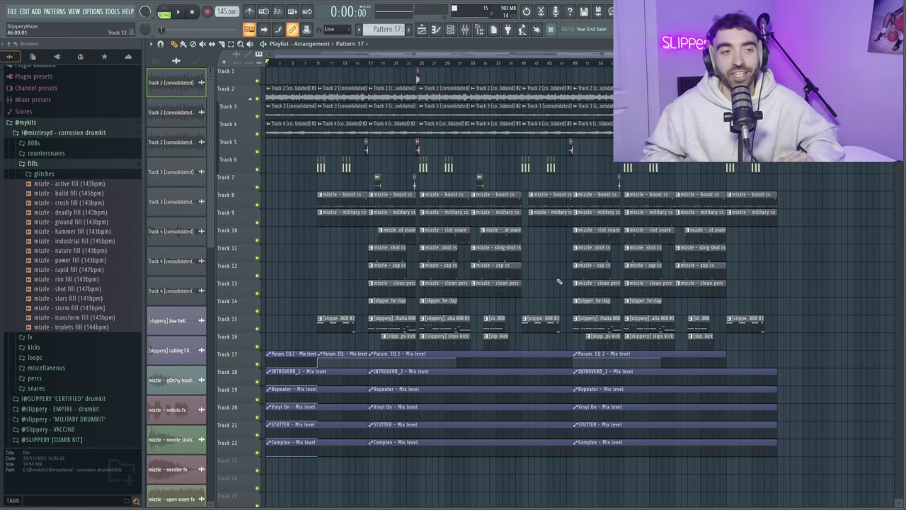